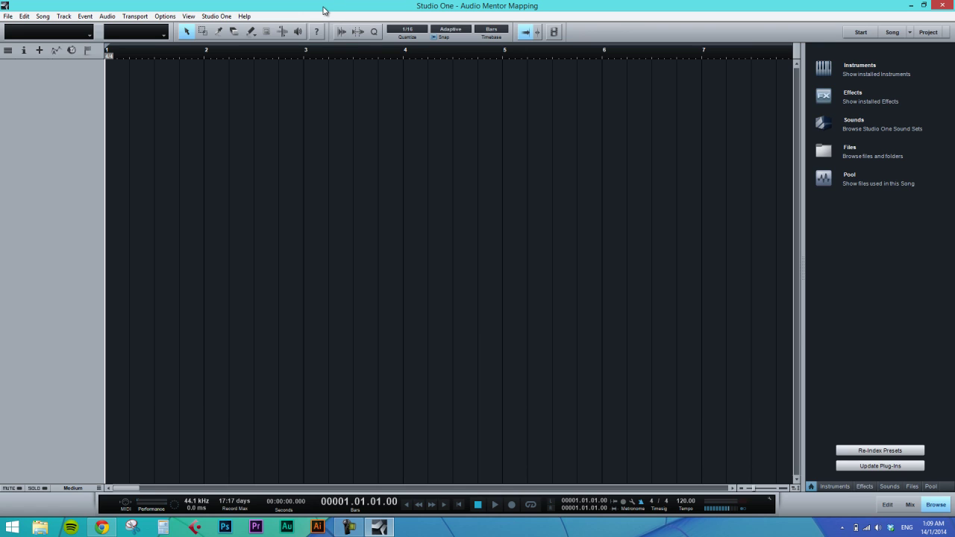
- Remove the New Keyboard device from External Devices and delete its unused model
click(217, 17)
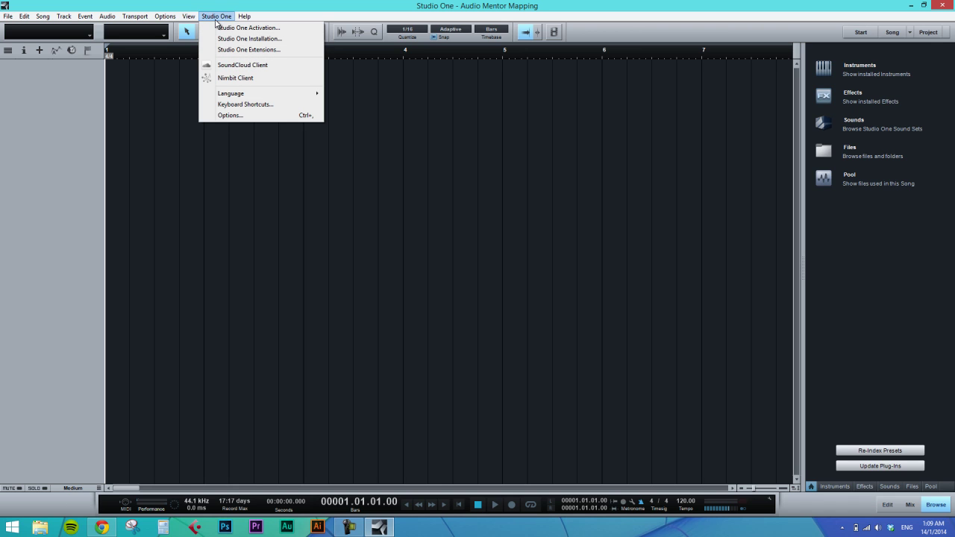
click(224, 115)
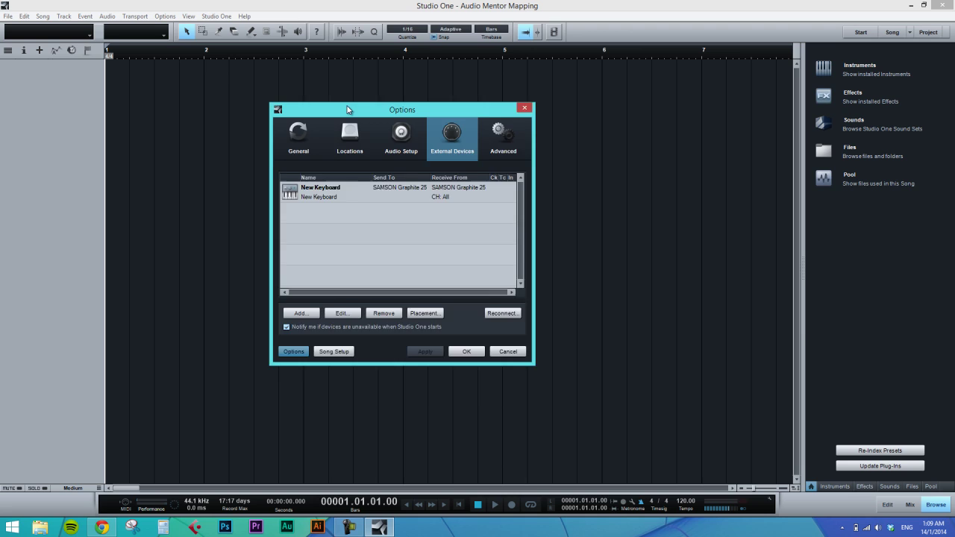
drag(357, 108, 211, 72)
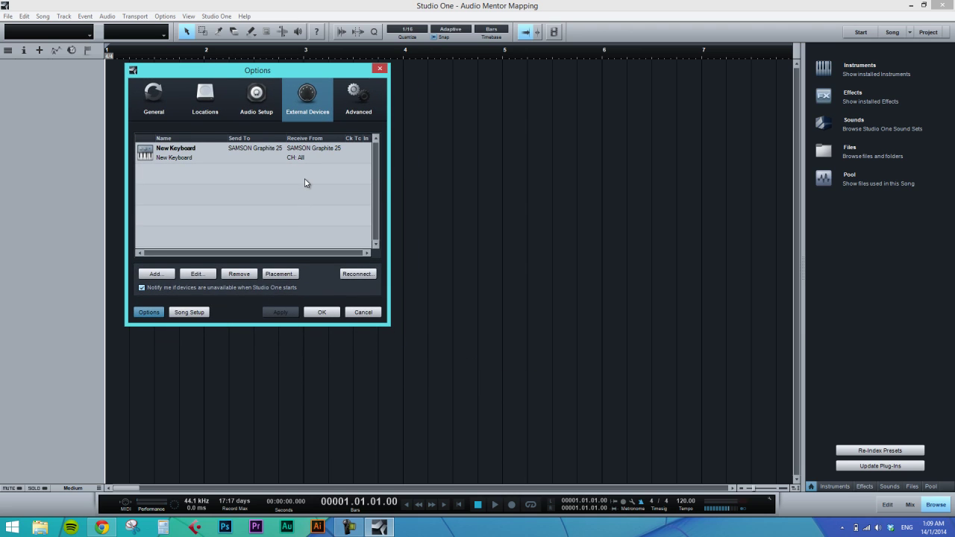
click(264, 159)
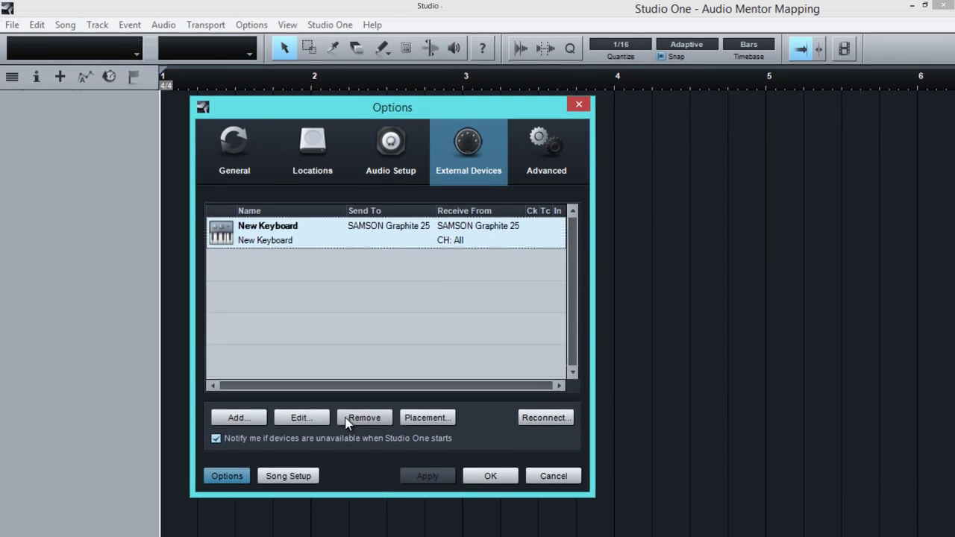
click(348, 419)
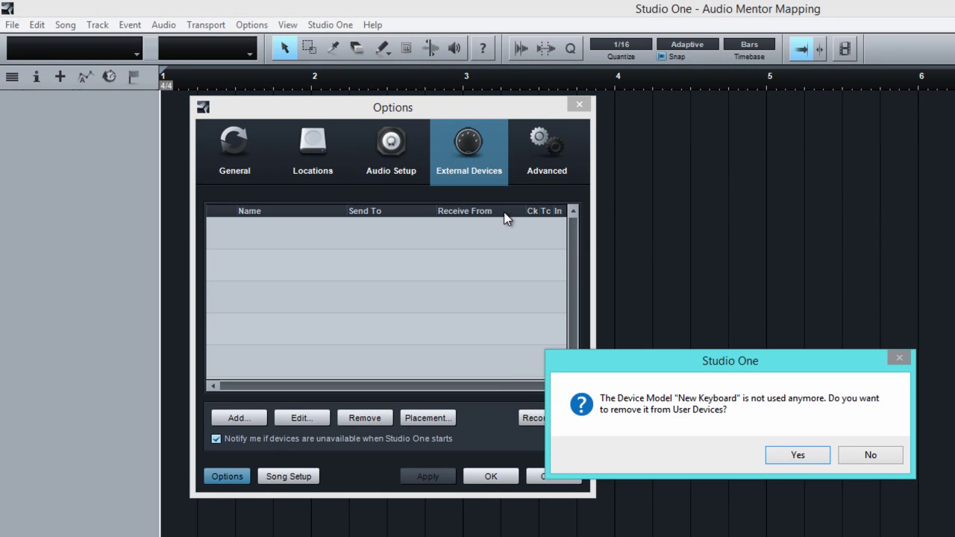
click(798, 455)
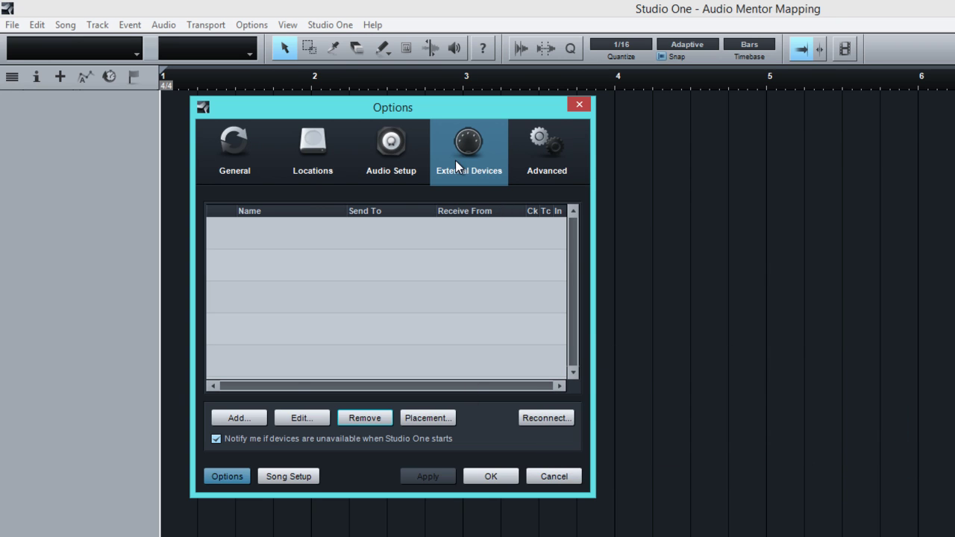
- Add a New Keyboard device with manufacturer Samson and device name Graphite 25
click(250, 420)
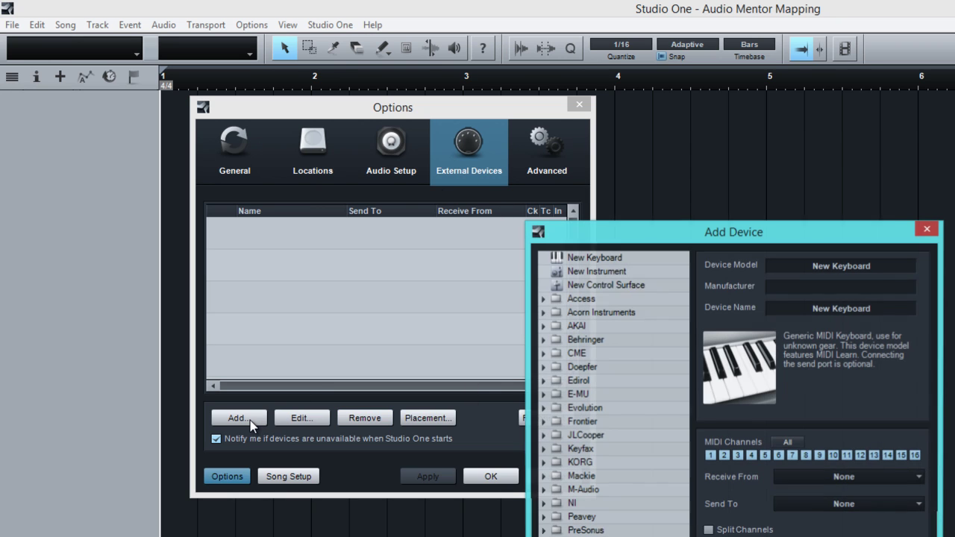
drag(697, 244, 383, 148)
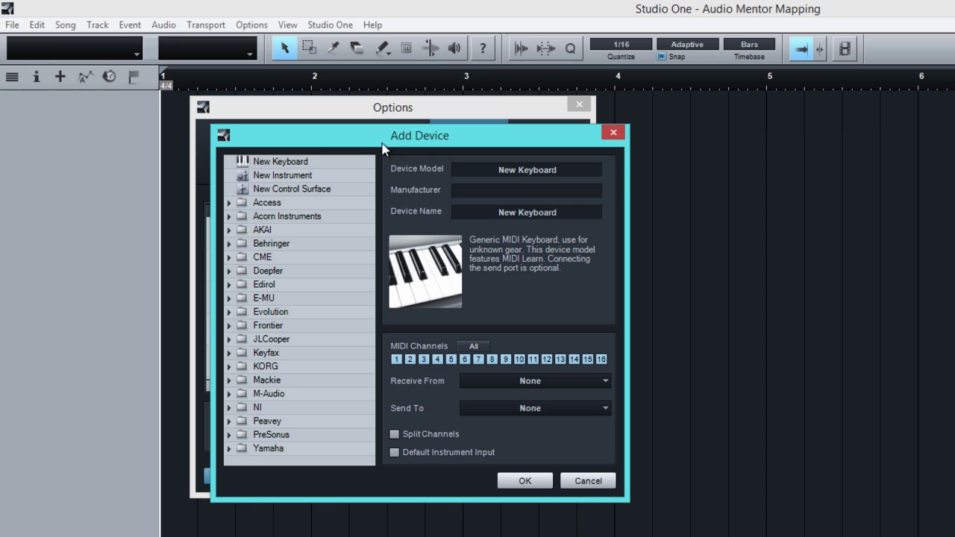
click(264, 161)
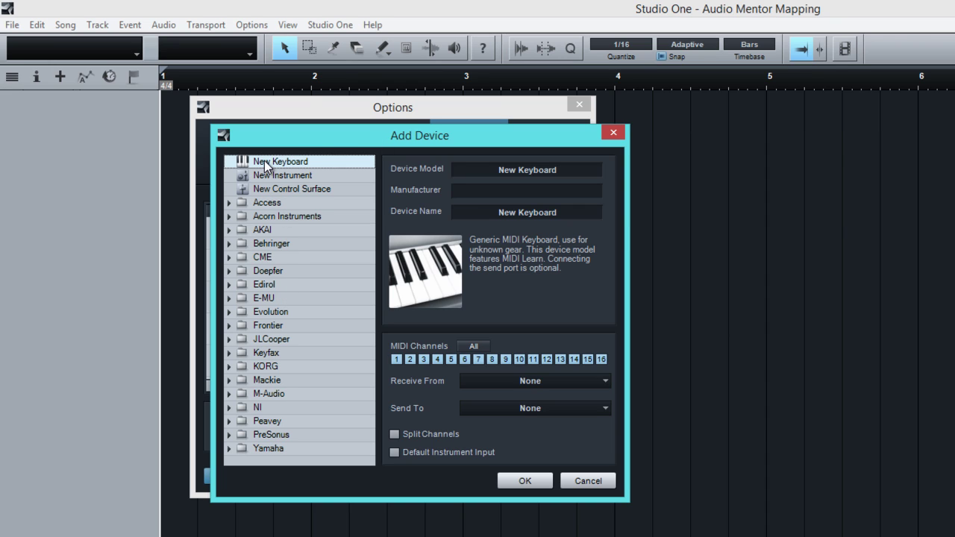
click(535, 190)
text(Samson)
key(Tab)
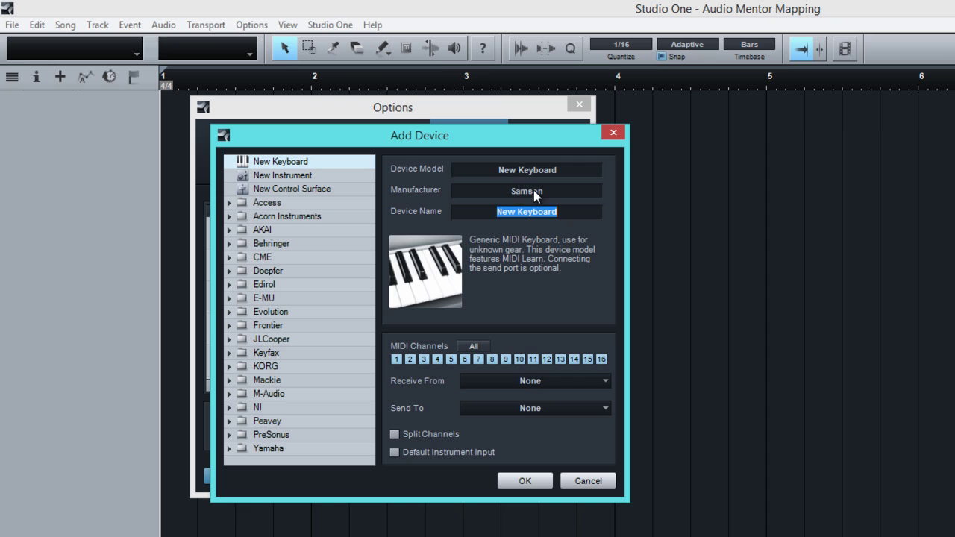
text(Graphite 25)
- Route it to and from the SAMSON Graphite 25 port, enable split channels and default input
click(515, 381)
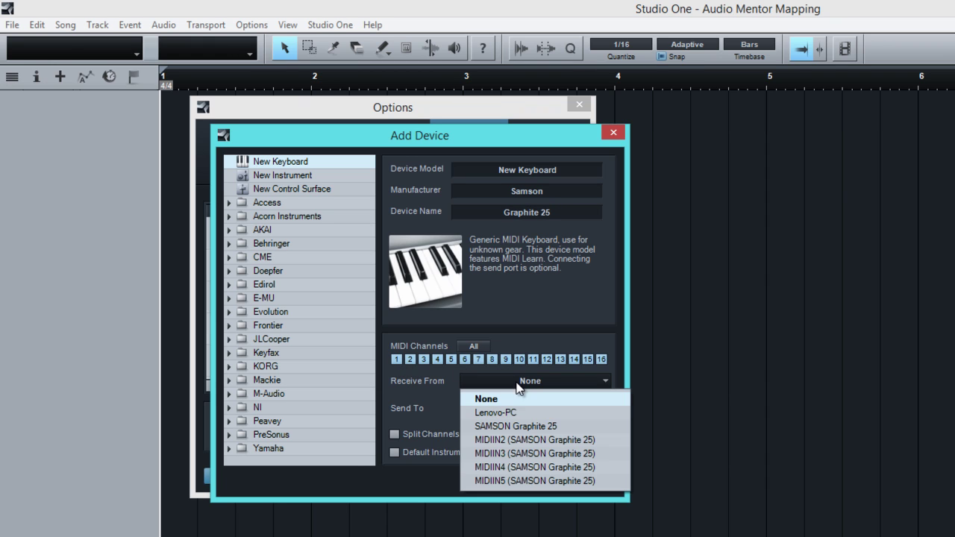
click(509, 430)
click(556, 408)
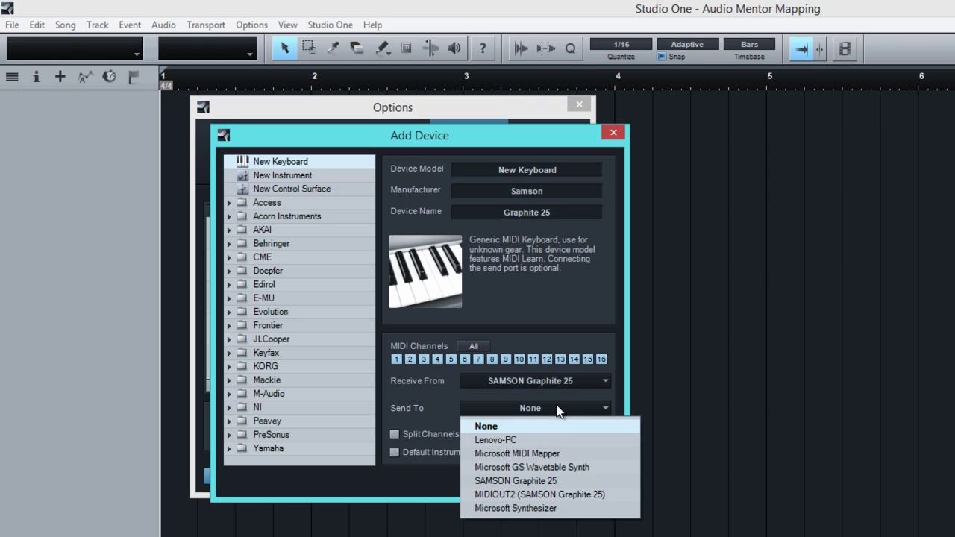
click(546, 481)
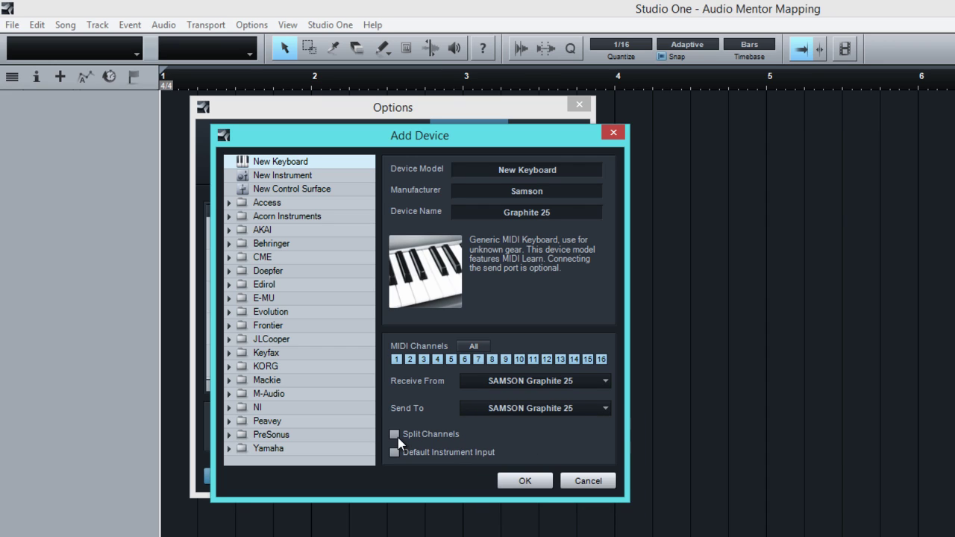
click(394, 435)
click(394, 453)
click(530, 483)
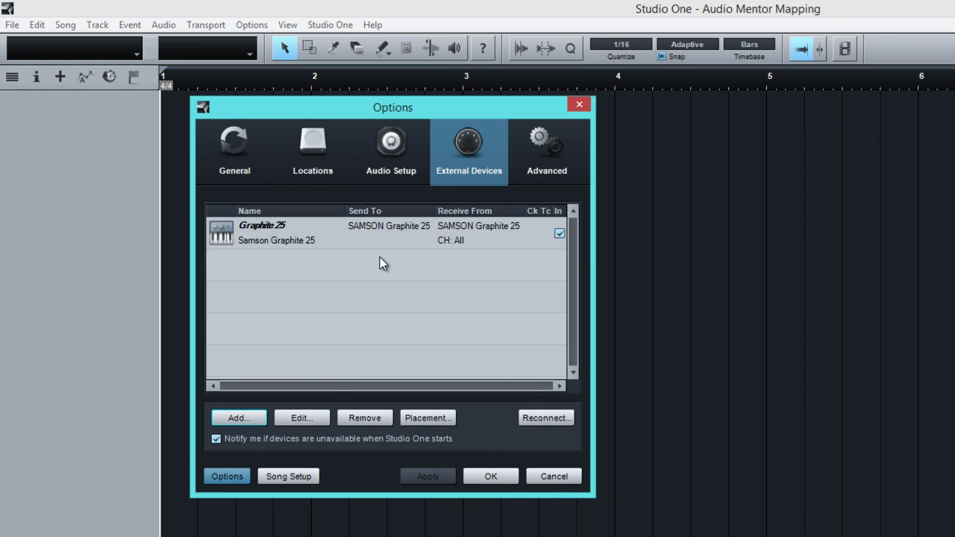
- Select the Graphite 25 device and confirm the Options dialog with OK
click(382, 237)
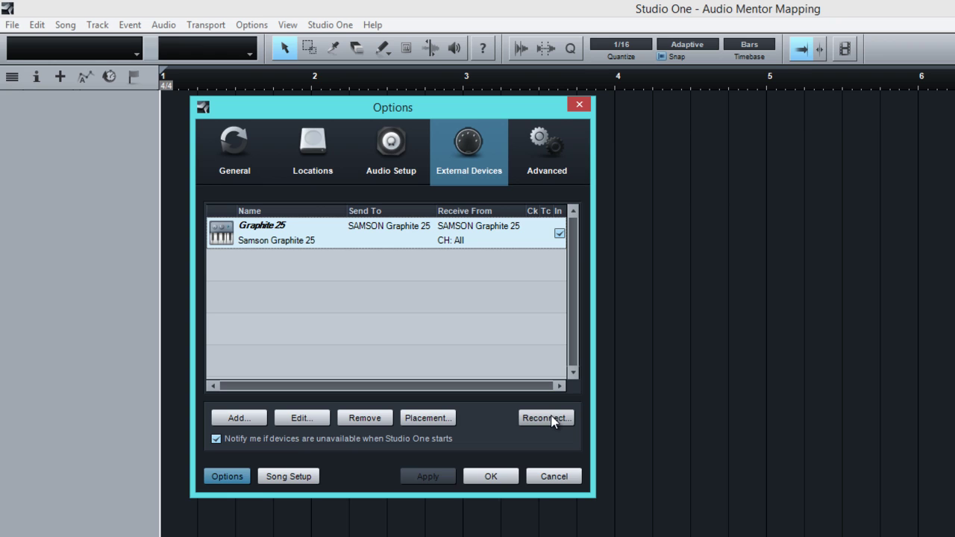
click(503, 476)
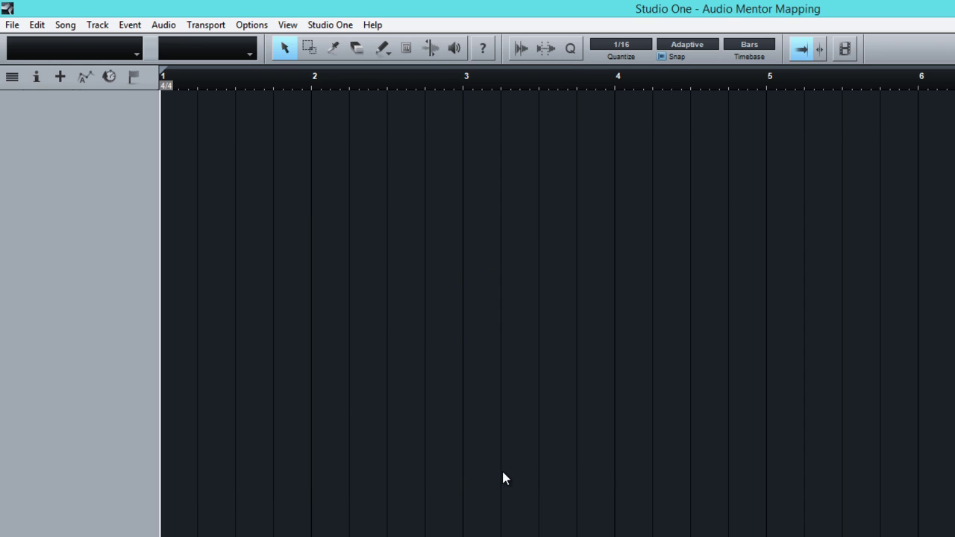
- Open the Graphite 25 device editor and turn on MIDI Learn to capture Control1–Control13
click(250, 58)
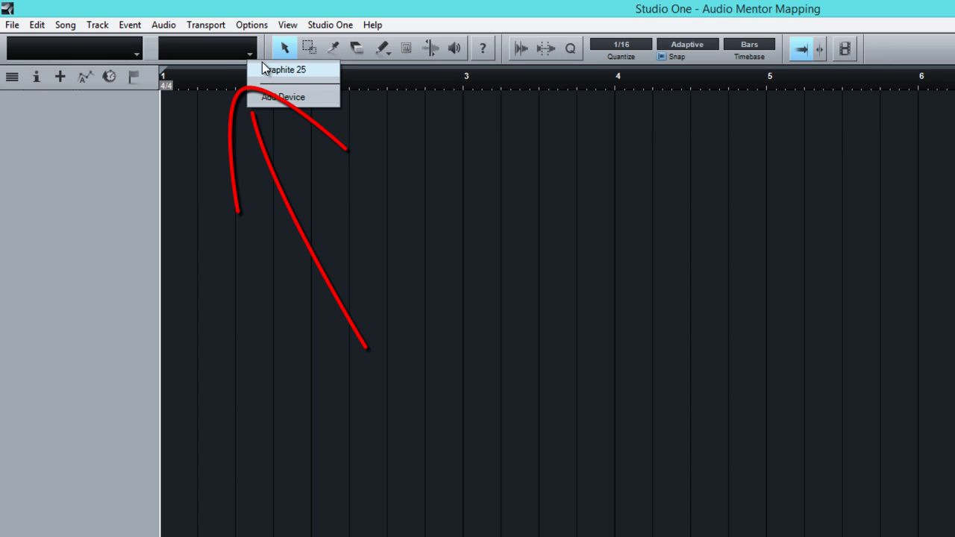
click(309, 72)
drag(684, 265, 397, 121)
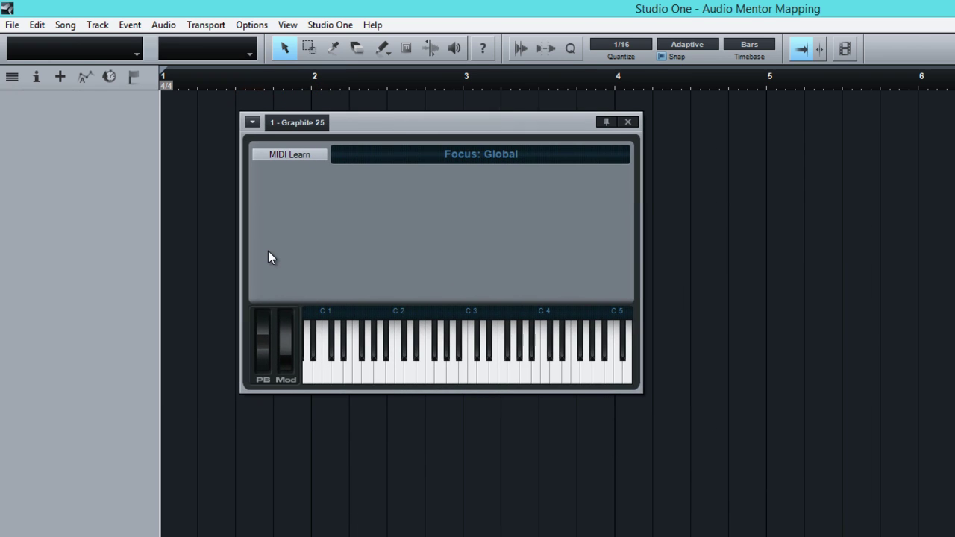
click(292, 158)
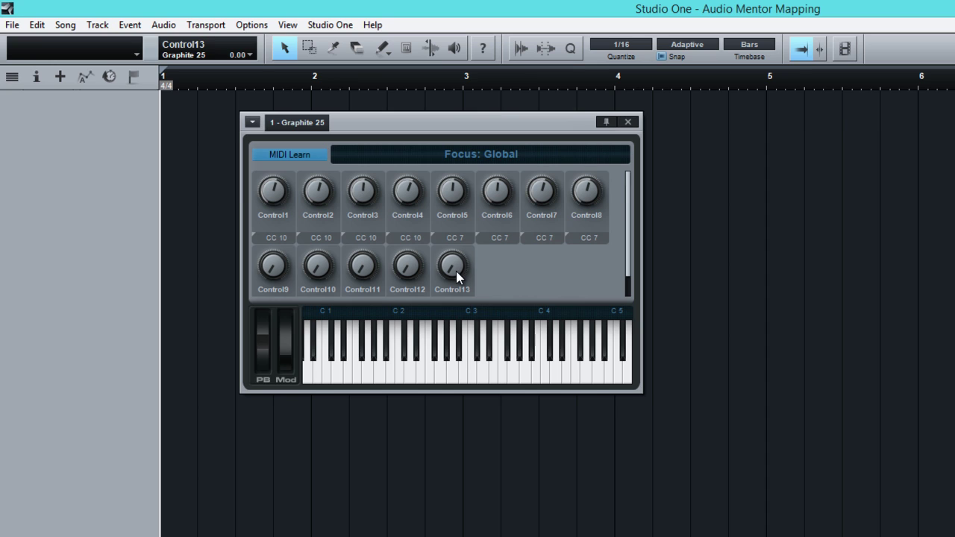
- Convert Control13 to a Button (on/off) control named 'Start'
right_click(457, 274)
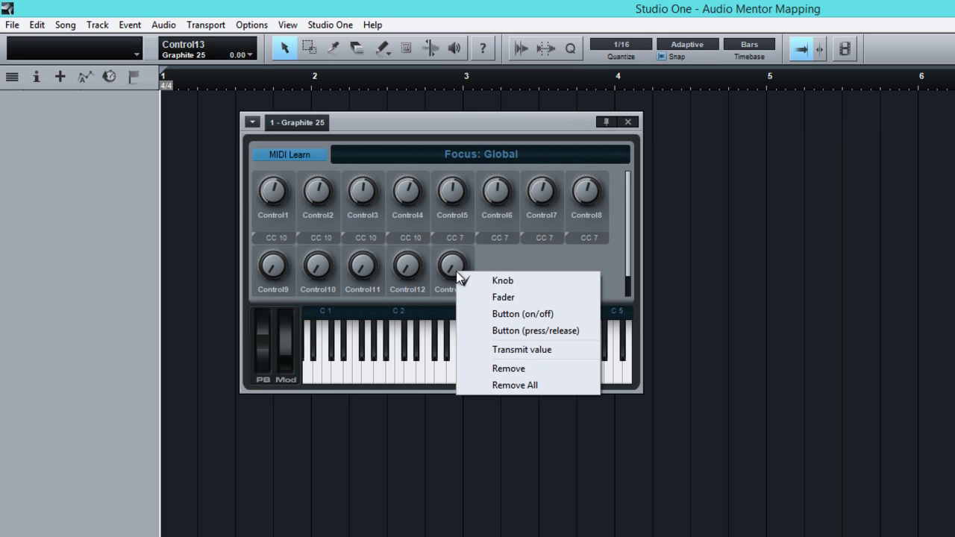
click(528, 314)
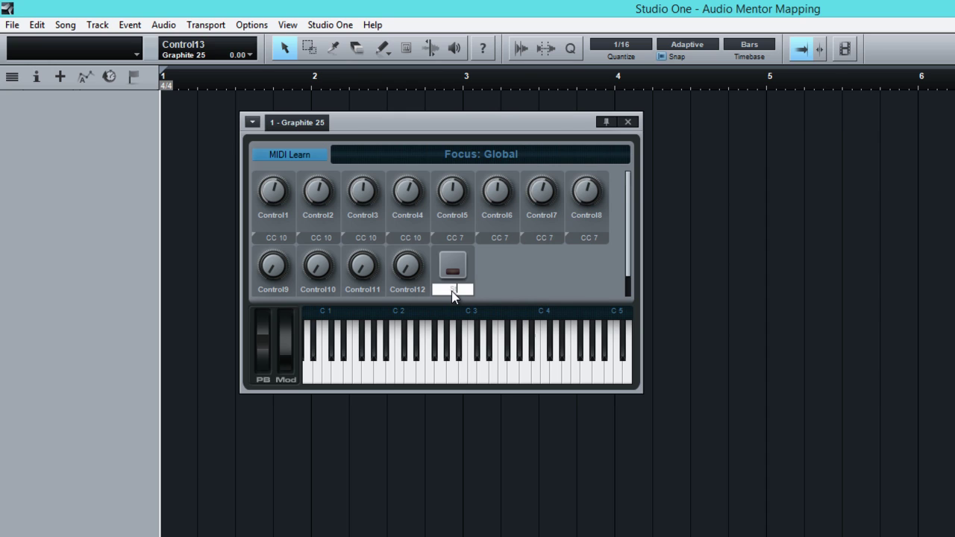
key(Return)
right_click(459, 274)
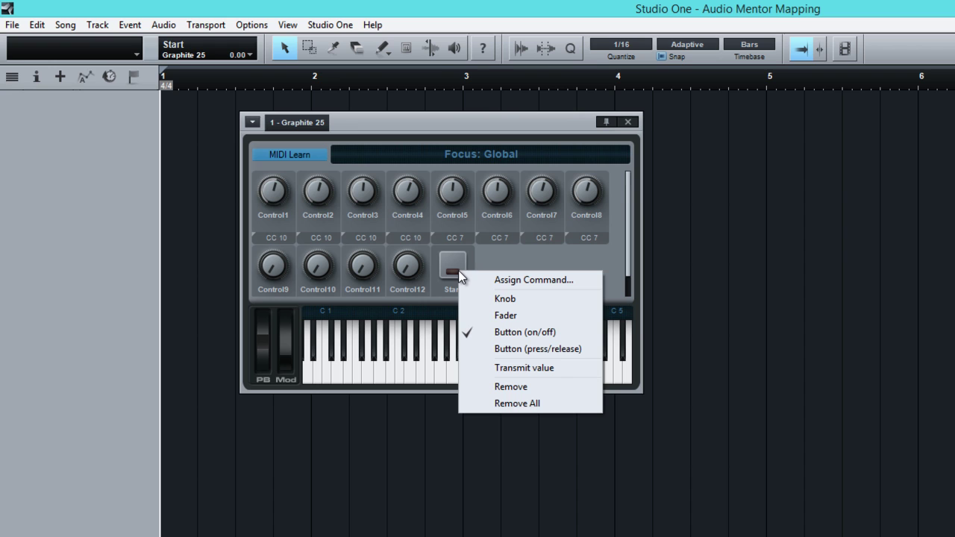
- Assign the Transport Start command to the Start button, found by searching 'Transport'
click(507, 279)
mouse_move(673, 300)
mouse_down()
mouse_move(357, 234)
mouse_move(338, 196)
mouse_up()
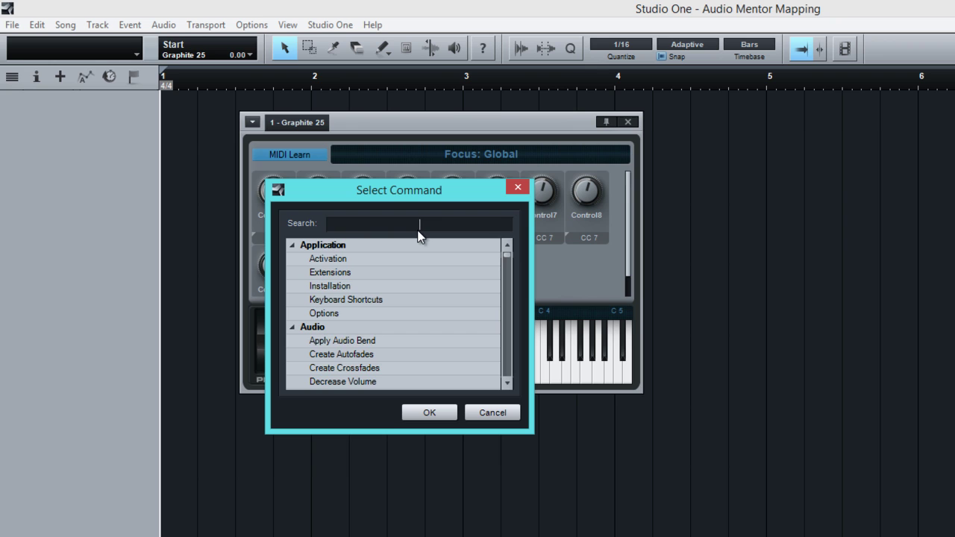
text(Transpo)
key(BackSpace)
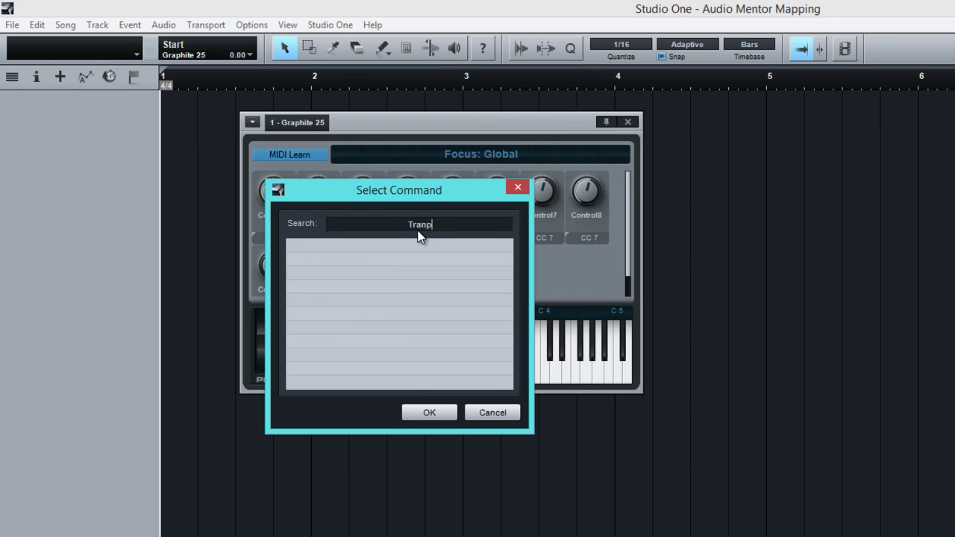
text(ort)
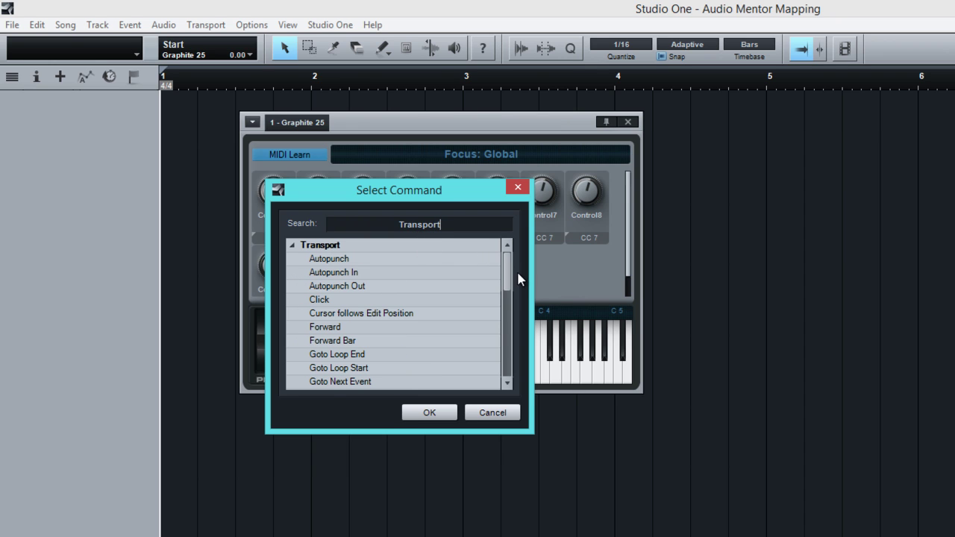
drag(505, 271, 496, 356)
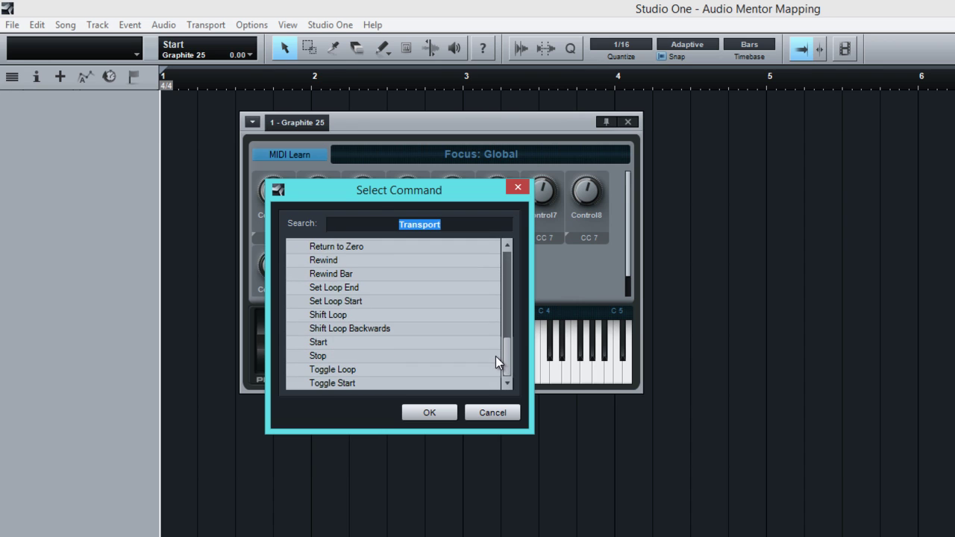
click(343, 342)
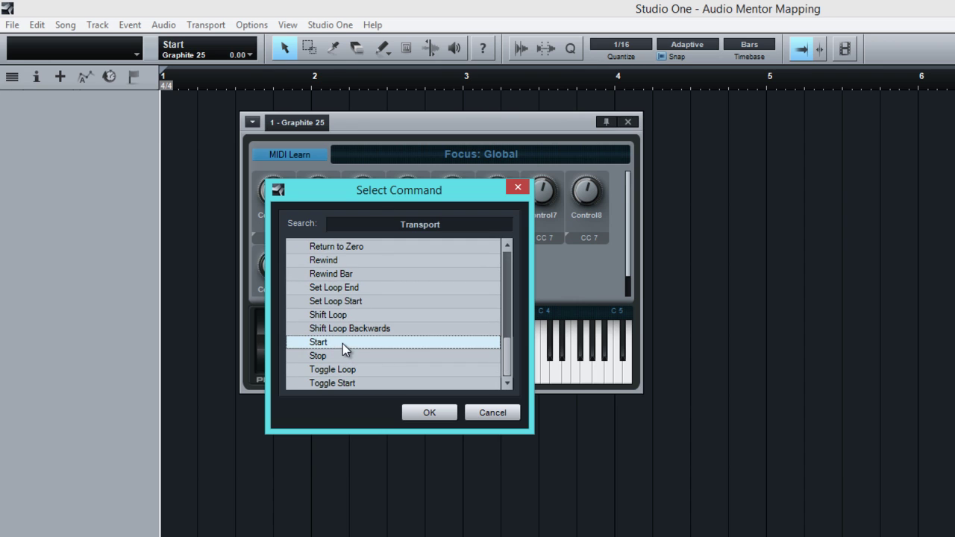
click(426, 412)
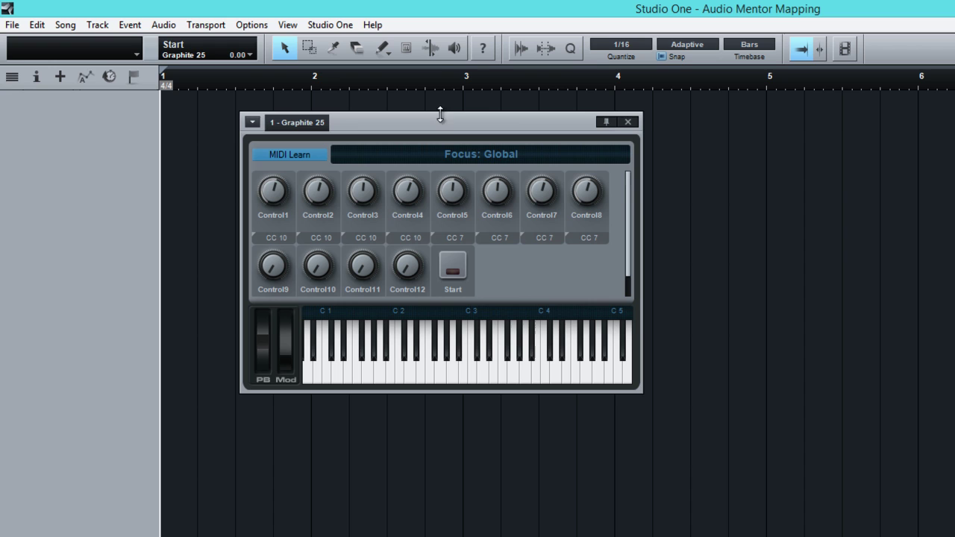
- Turn off MIDI Learn on the Graphite 25 panel and start song playback with Space
right_click(424, 209)
click(424, 133)
drag(410, 121, 757, 304)
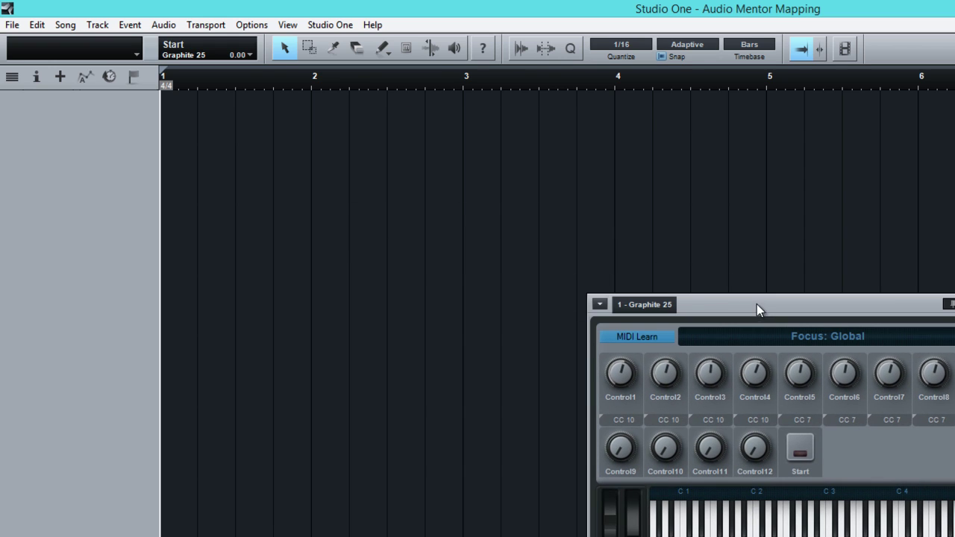
click(632, 337)
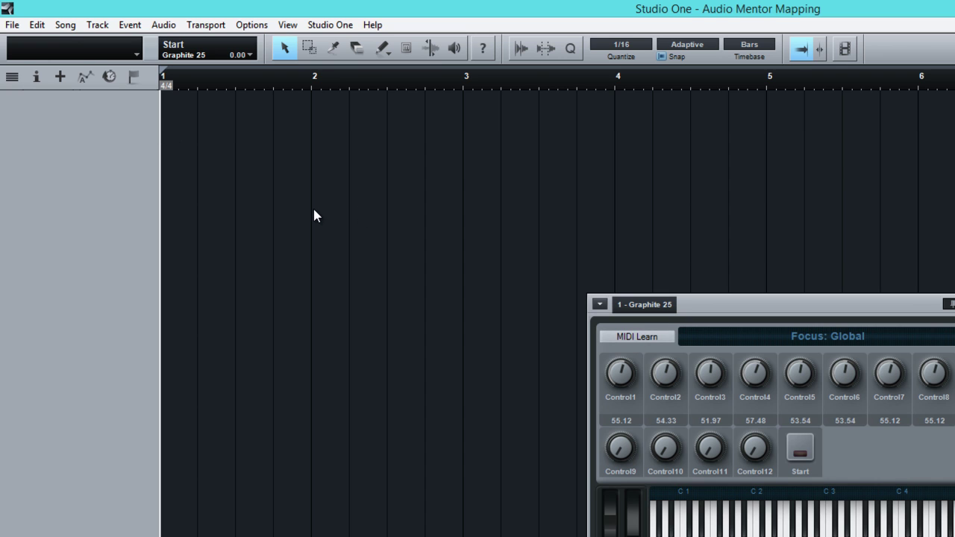
key(space)
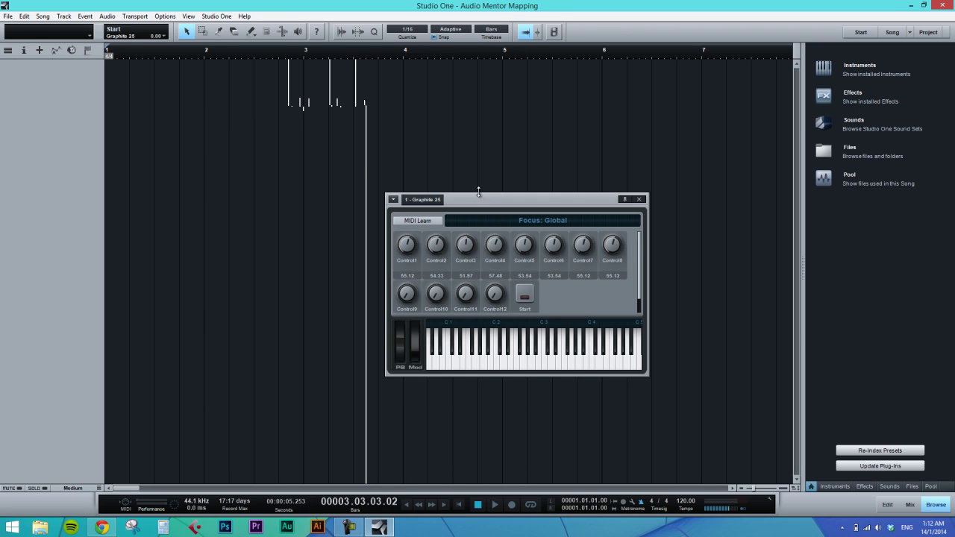
- Move the Graphite 25 panel to the upper left, leaving its device options unchanged
drag(475, 196, 218, 92)
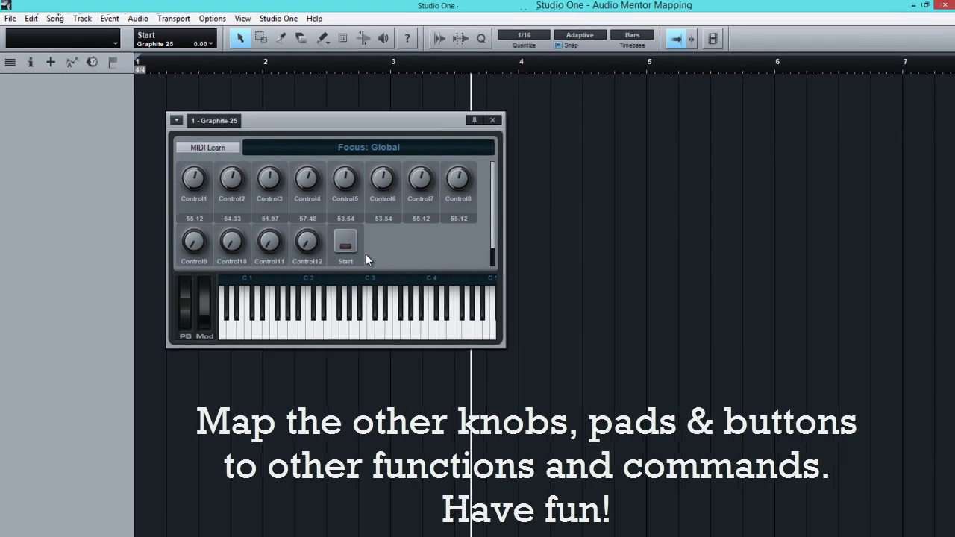
click(178, 121)
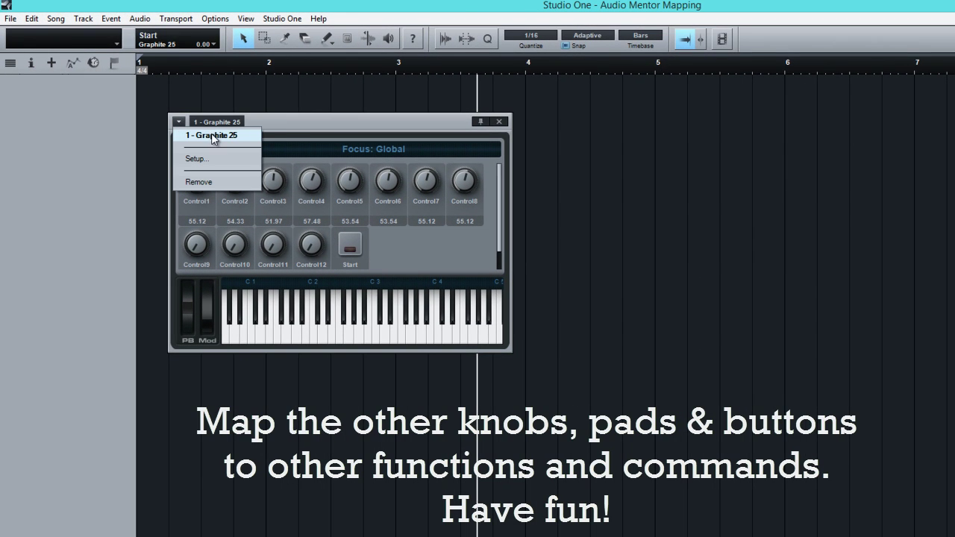
click(290, 132)
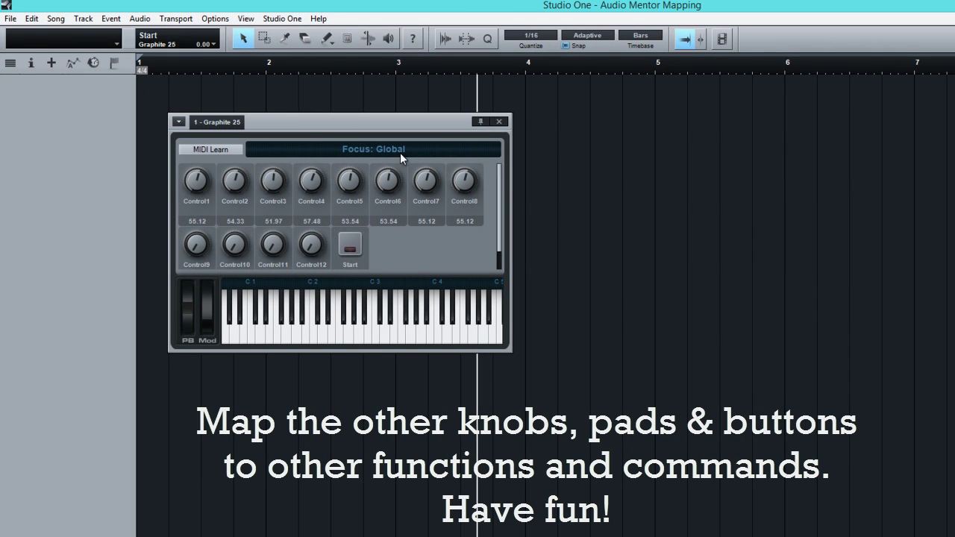